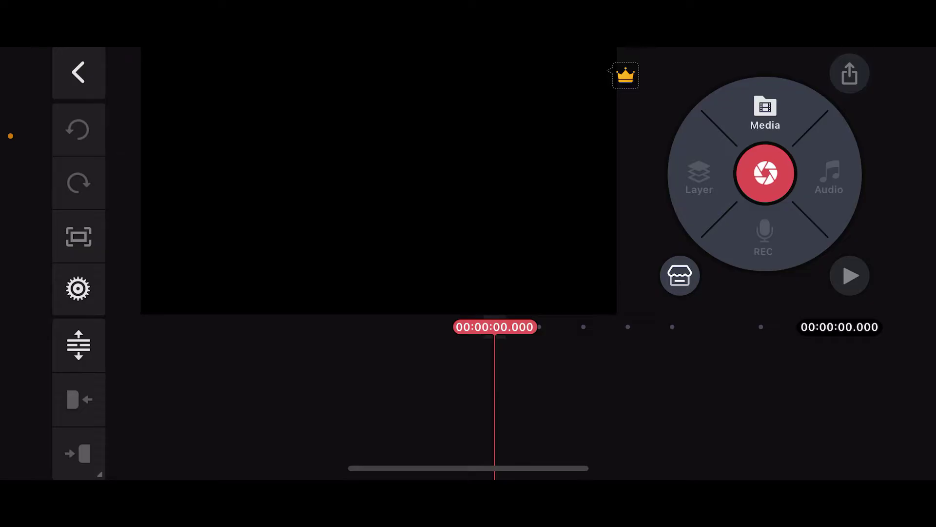
Add the Pixabay video of butterflies on purple flowers to the timeline as the base clip
left_click(765, 114)
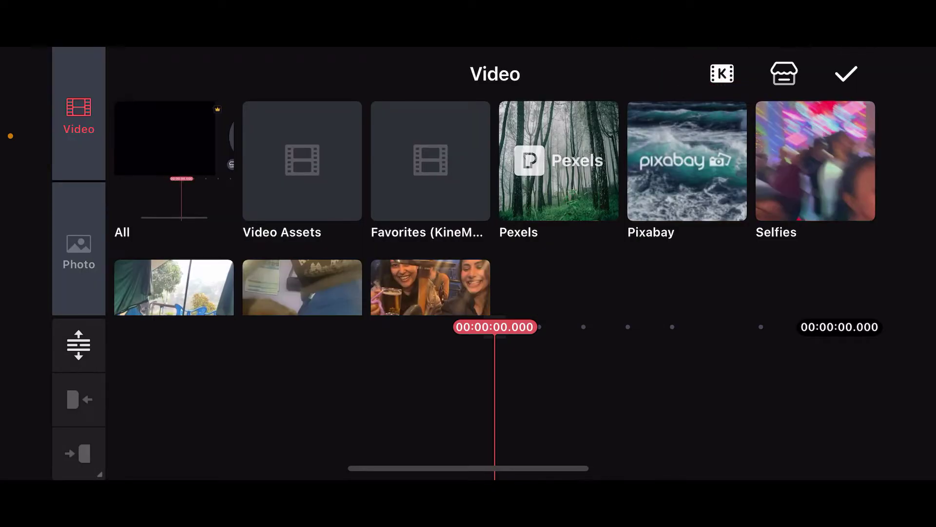
left_click(688, 161)
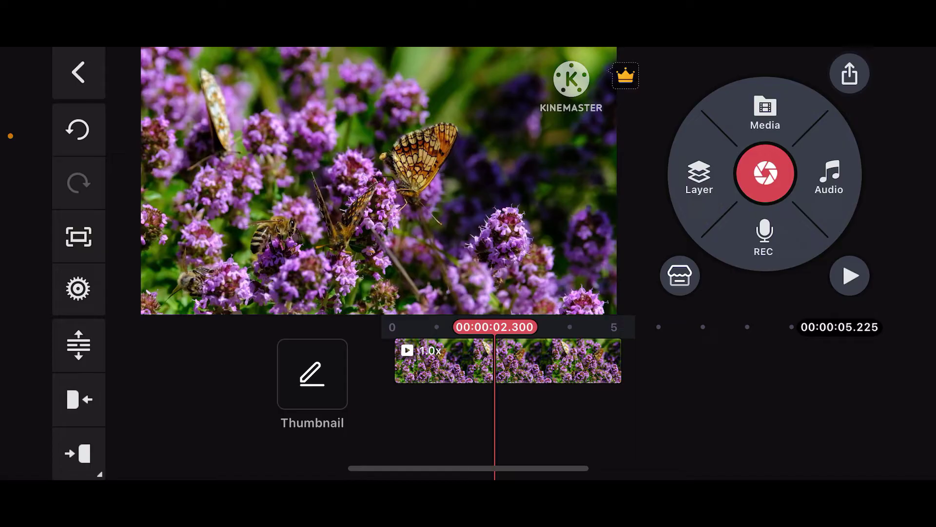
Overlay the woman's portrait photo from the Photo library as a media layer
left_click(700, 175)
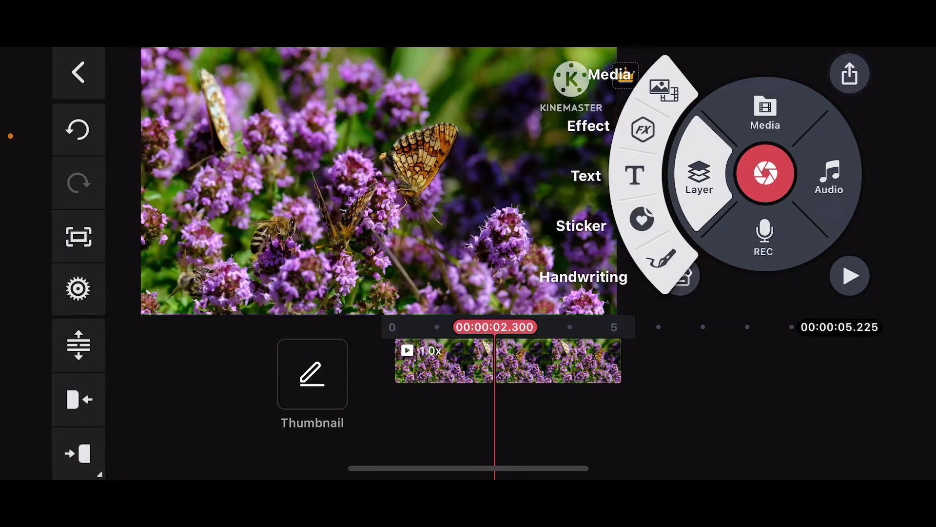
left_click(663, 89)
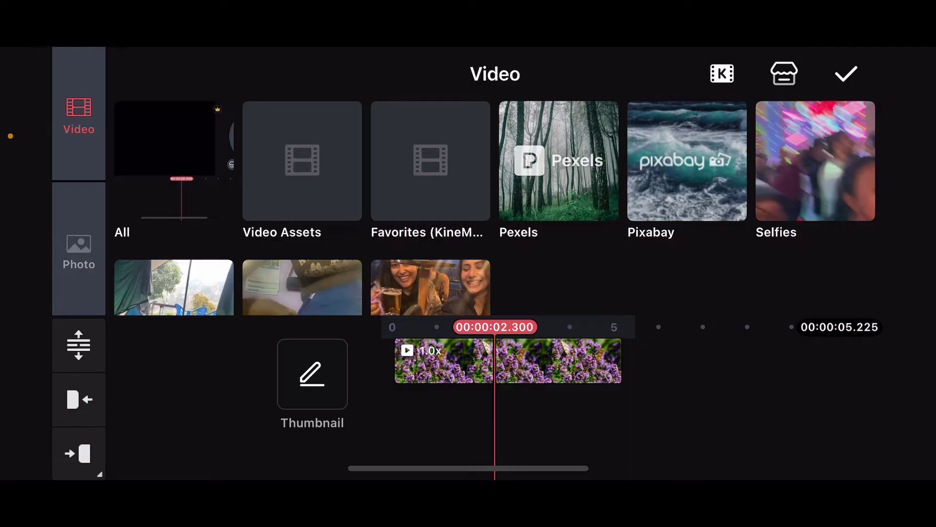
left_click(79, 250)
left_click(301, 161)
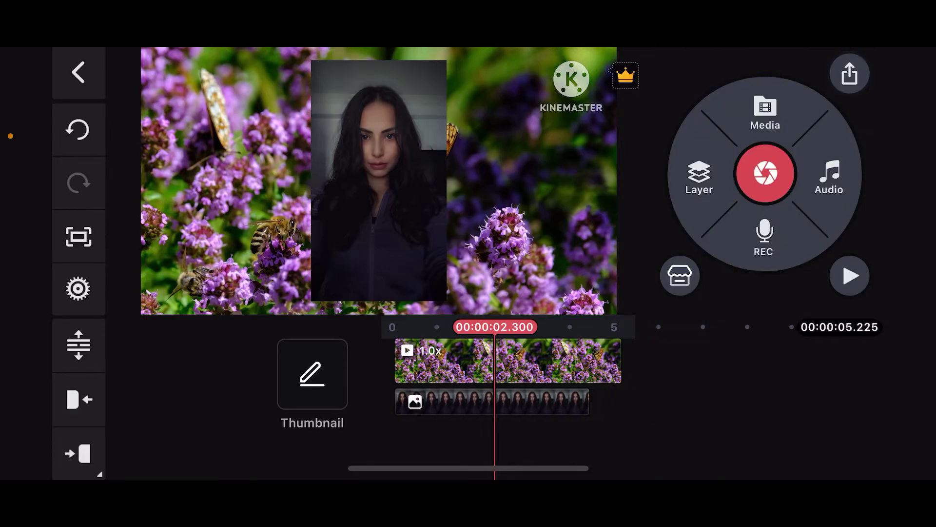
Extend the portrait layer to the end of the butterfly clip and preview the overlay
left_click(492, 401)
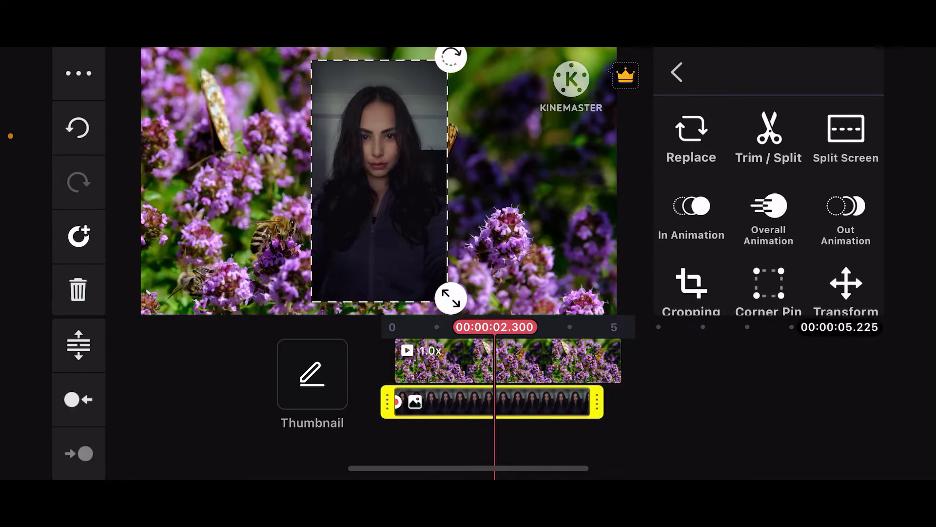
mouse_move(629, 401)
left_mouse_down()
mouse_move(702, 402)
mouse_move(629, 400)
left_mouse_up()
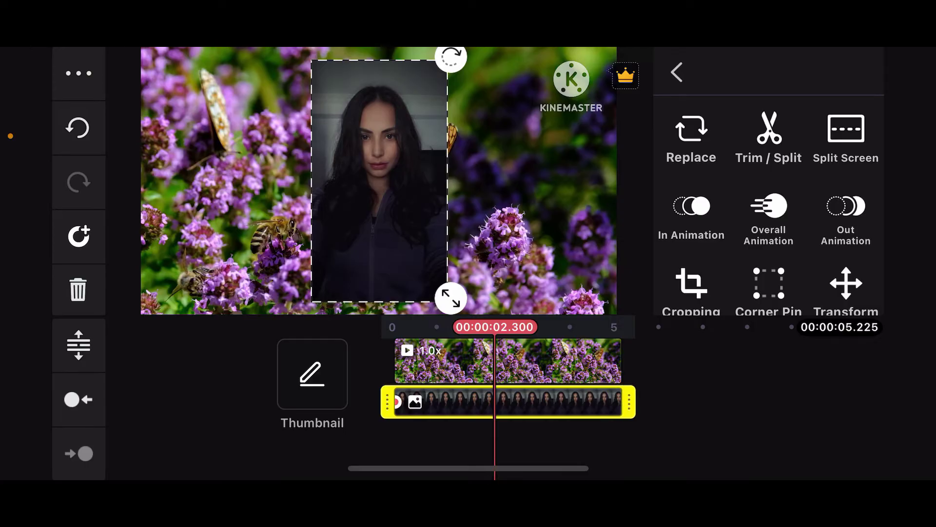
mouse_move(512, 362)
left_mouse_down()
mouse_move(383, 361)
mouse_move(505, 362)
left_mouse_up()
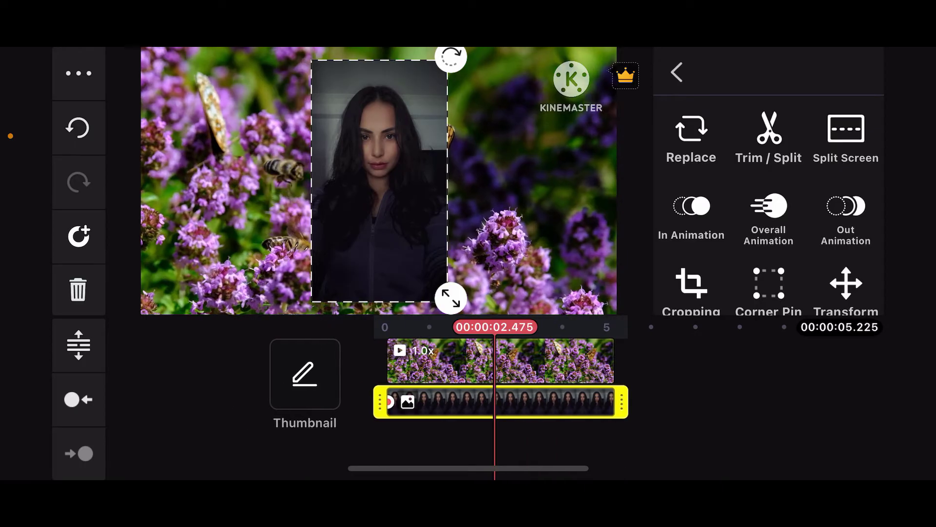
left_click_drag(438, 362, 516, 362)
left_click(585, 362)
left_click(850, 276)
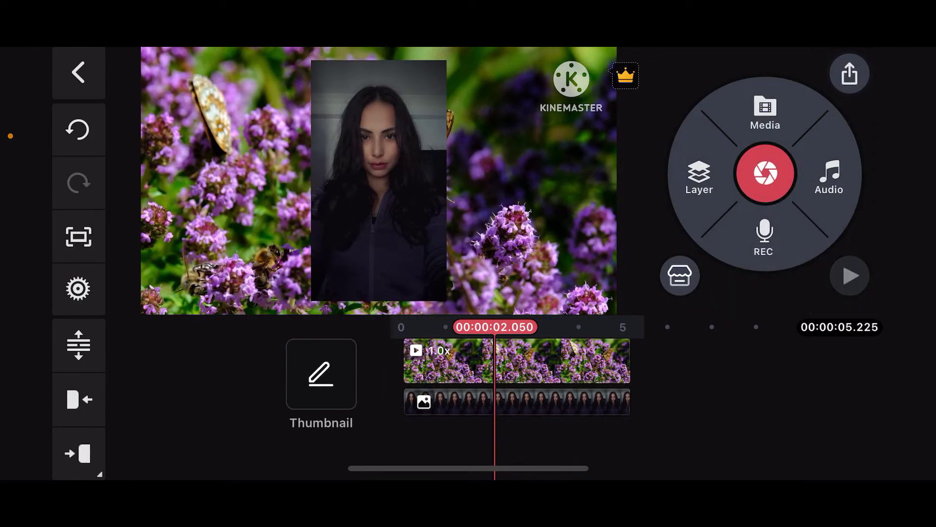
left_click(556, 401)
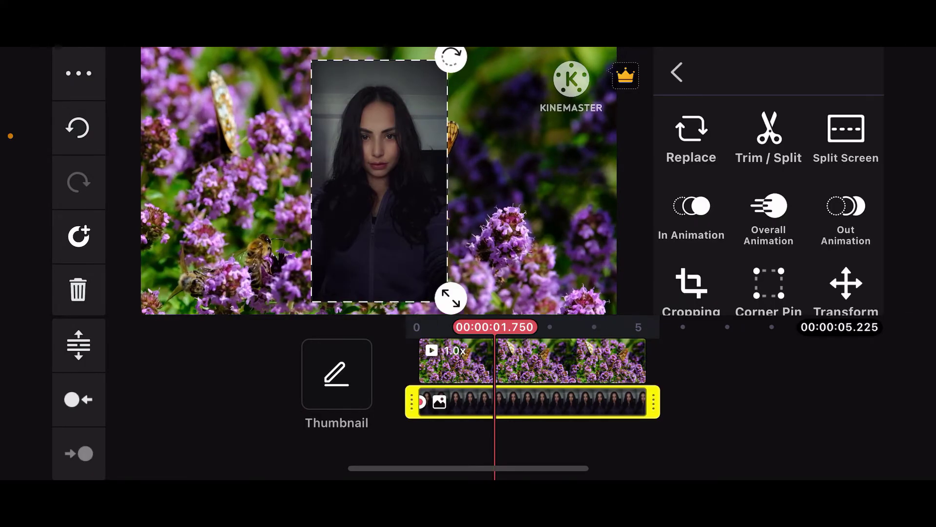
Scale the portrait overlay to the full preview height and nudge it to centre
left_click_drag(450, 297, 431, 264)
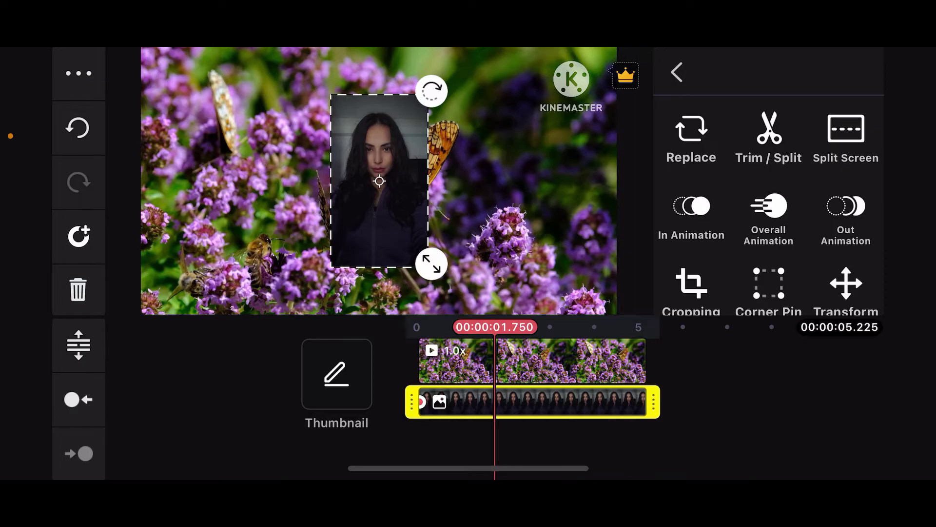
left_click_drag(432, 263, 454, 301)
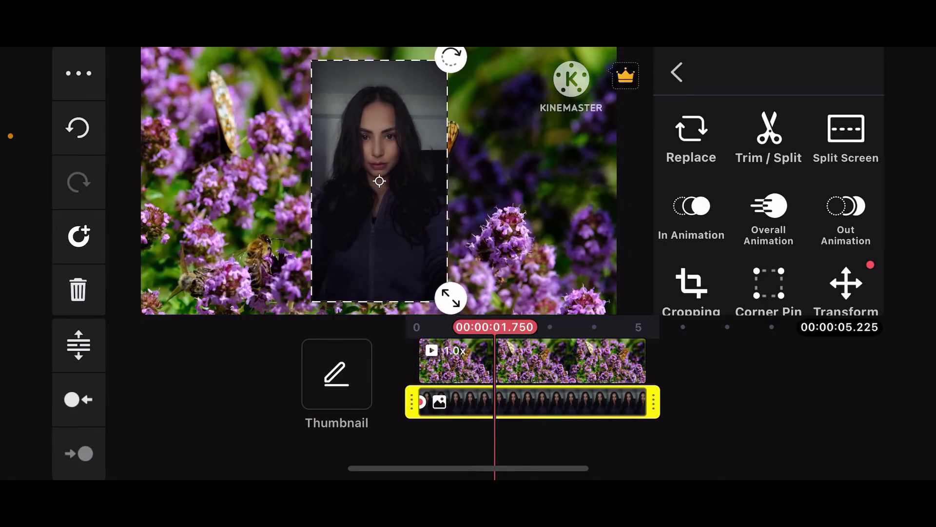
left_click_drag(380, 180, 380, 193)
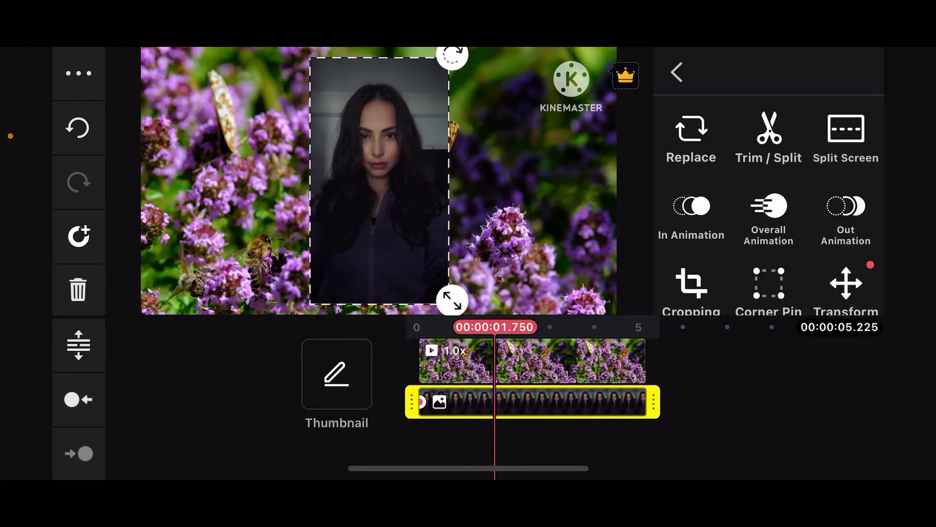
left_click_drag(451, 305, 483, 322)
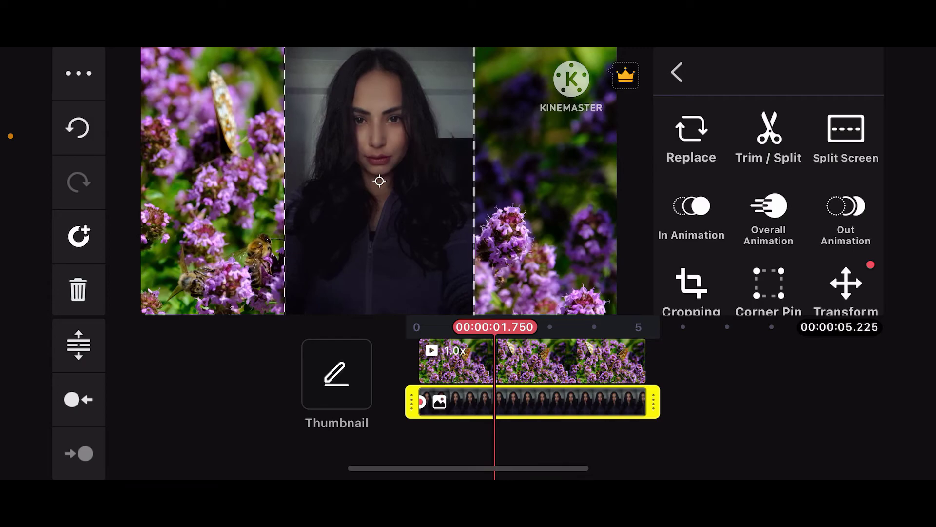
left_click_drag(379, 180, 392, 198)
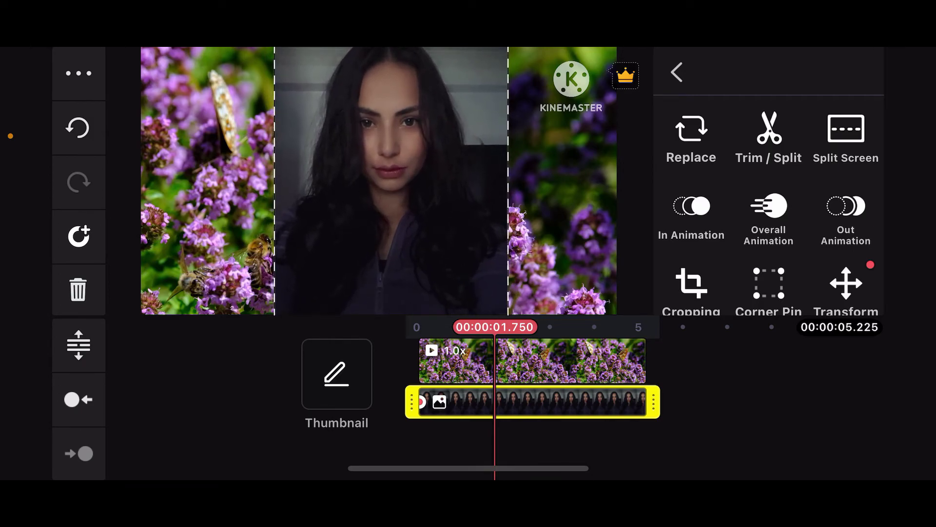
scroll(768, 212, "down", 3)
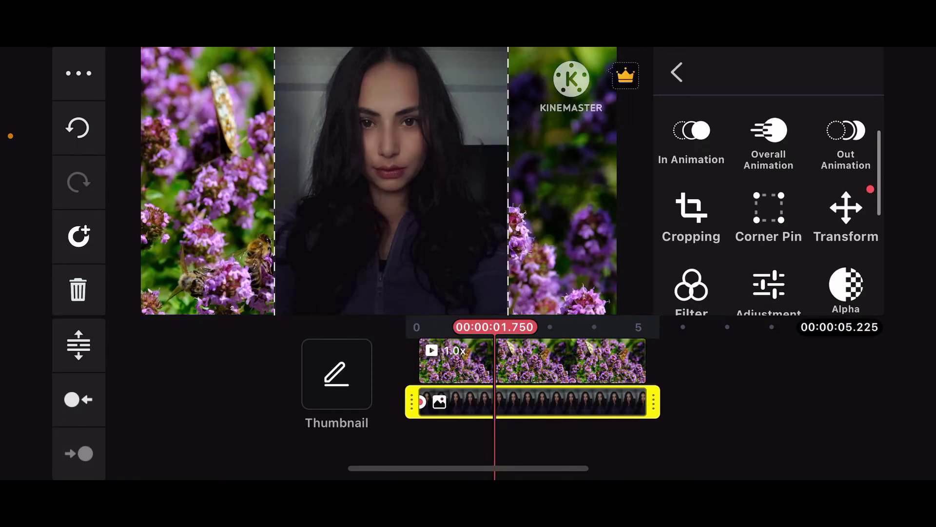
scroll(768, 212, "up", 3)
scroll(768, 212, "down", 2)
scroll(768, 213, "up", 3)
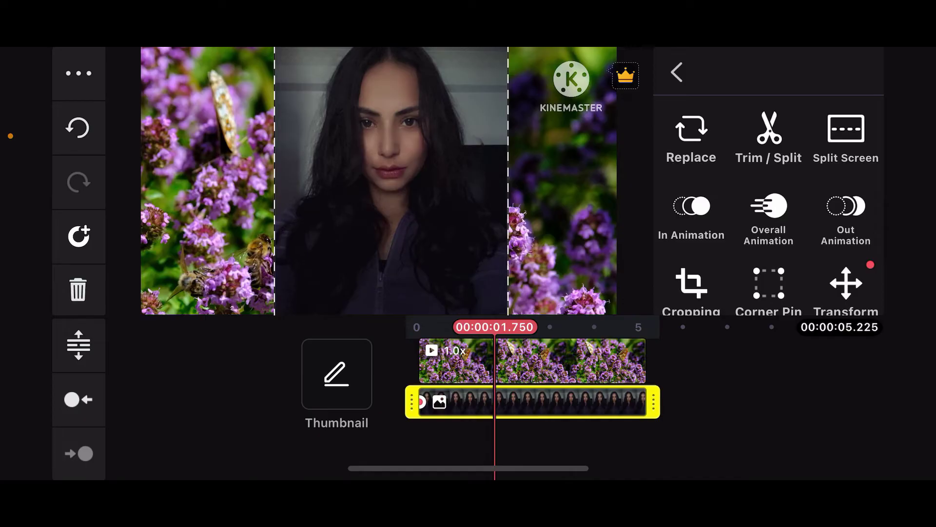
scroll(768, 212, "down", 5)
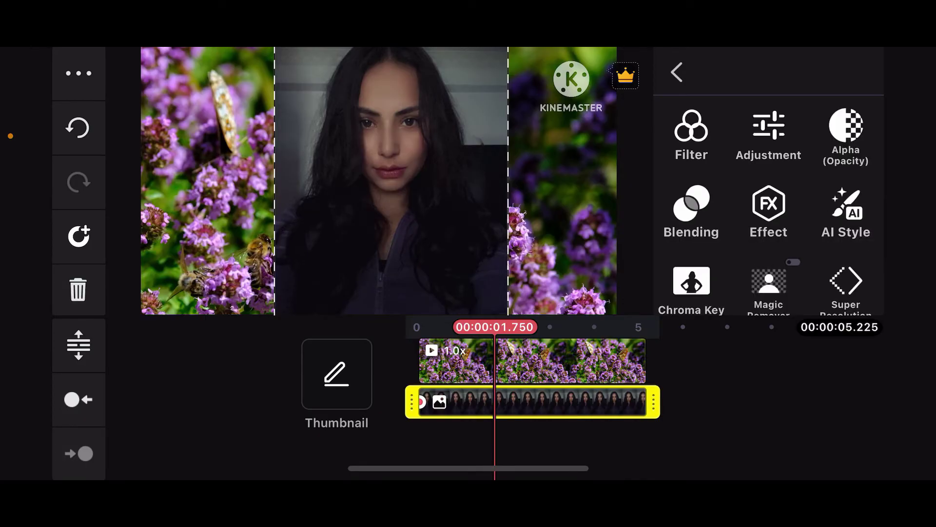
Set the portrait's Alpha to about 77 in Normal blend, after trying Linear Dodge
left_click(691, 212)
scroll(768, 242, "down", 1)
scroll(769, 242, "up", 1)
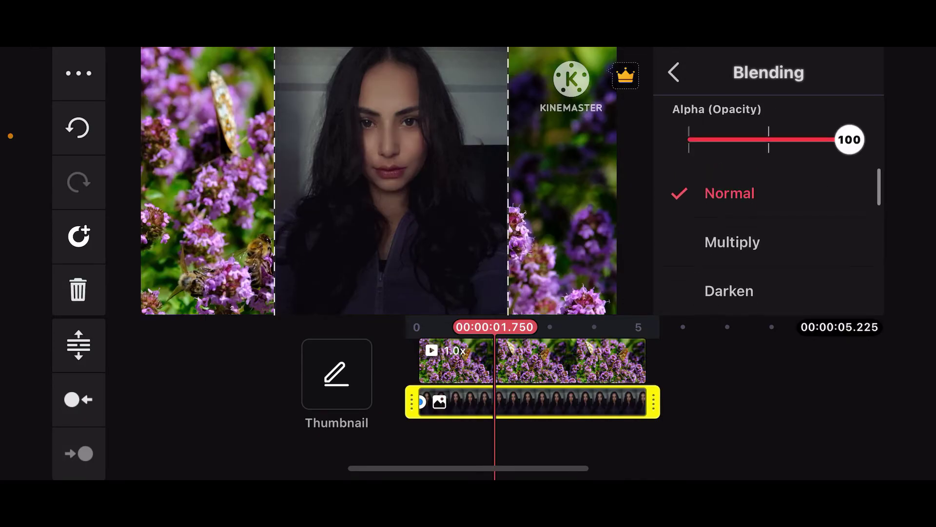
mouse_move(849, 139)
left_mouse_down()
mouse_move(805, 139)
mouse_move(813, 139)
left_mouse_up()
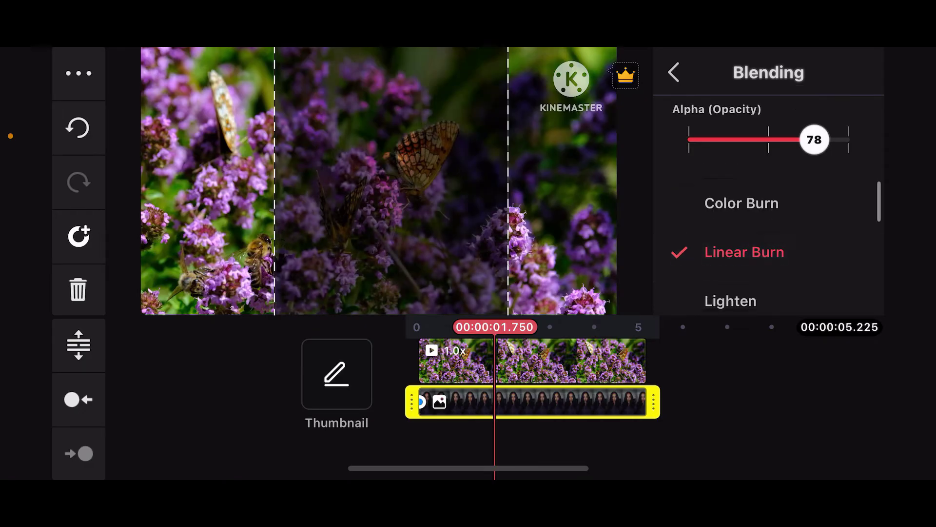
left_click(730, 293)
left_click(733, 241)
left_click(750, 283)
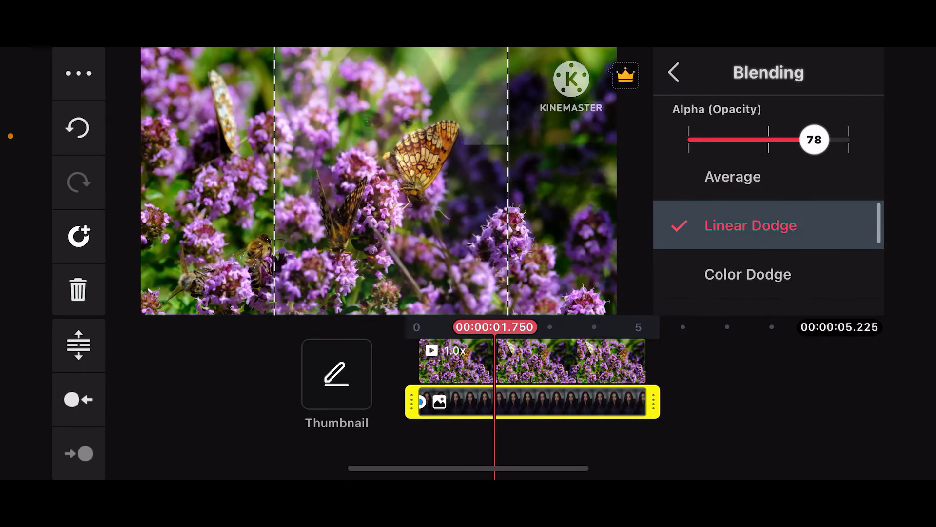
mouse_move(814, 139)
left_mouse_down()
mouse_move(791, 139)
mouse_move(845, 140)
left_mouse_up()
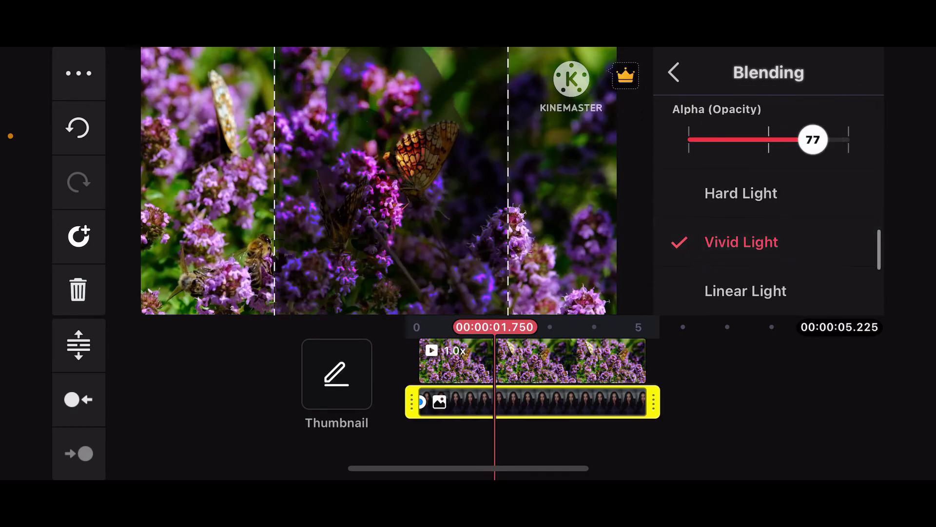
scroll(768, 234, "up", 5)
left_click(730, 190)
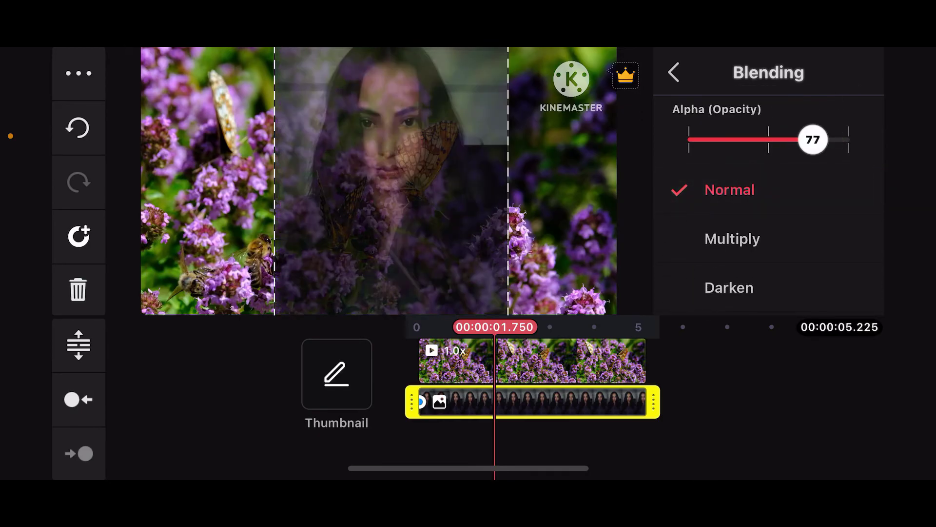
left_click(674, 73)
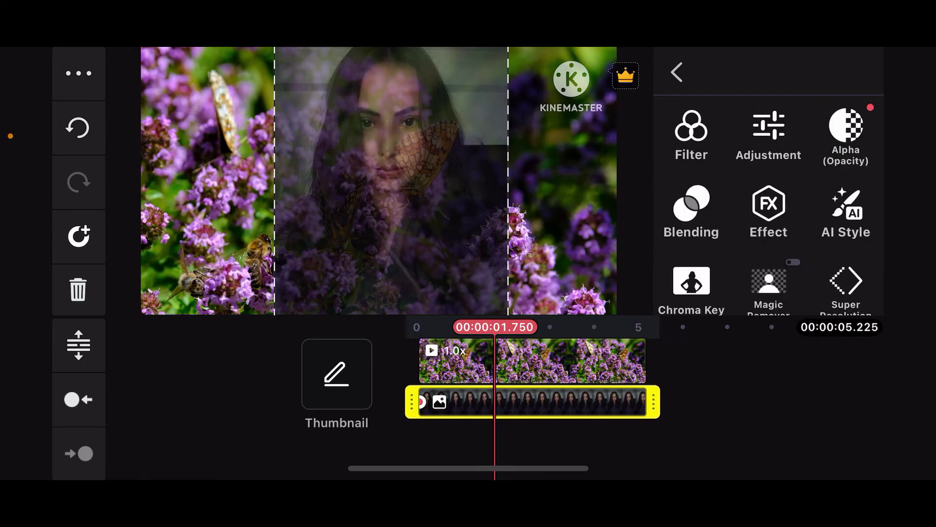
Enlarge the semi-transparent portrait to fill the entire preview, then start playback
left_click(674, 72)
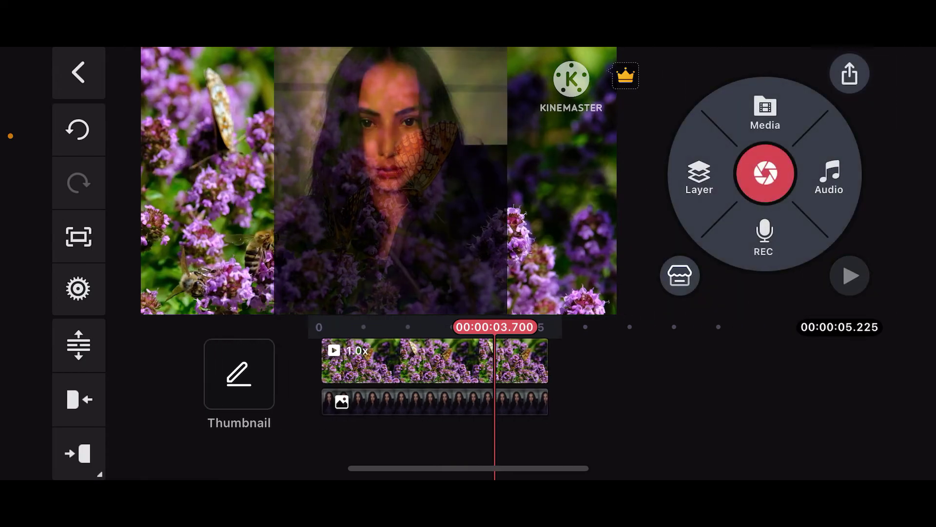
left_click_drag(533, 358, 508, 358)
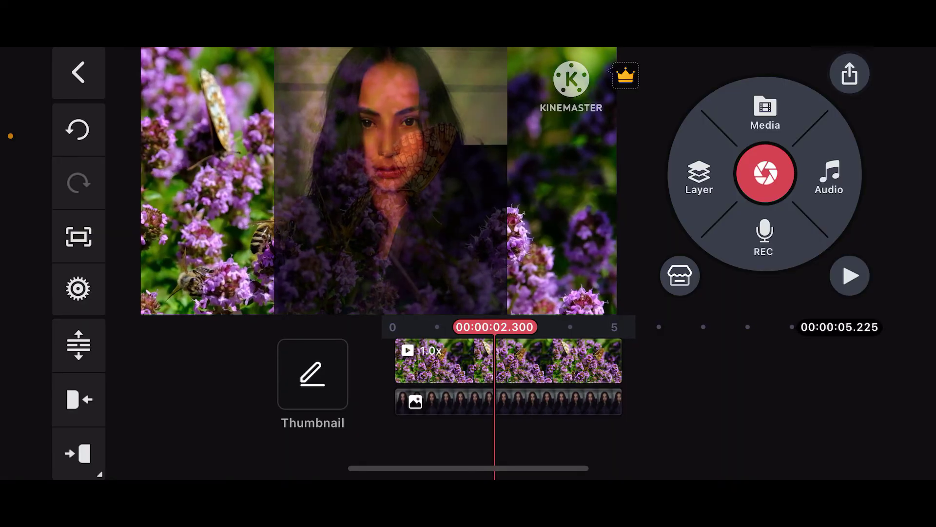
left_click(512, 401)
left_click(513, 438)
left_click(557, 401)
left_click(555, 439)
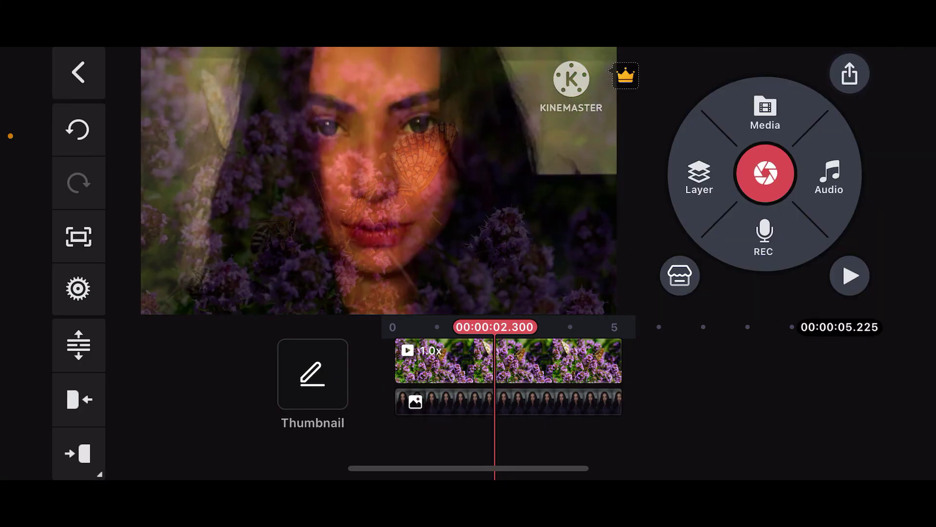
left_click(850, 276)
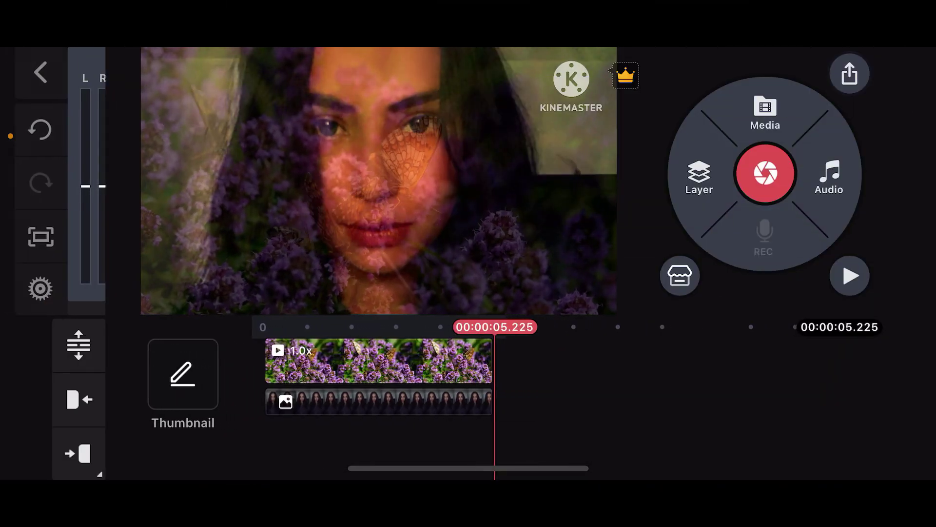
Play the finished double exposure past the fullscreen tip, then open Control Center
left_click(850, 276)
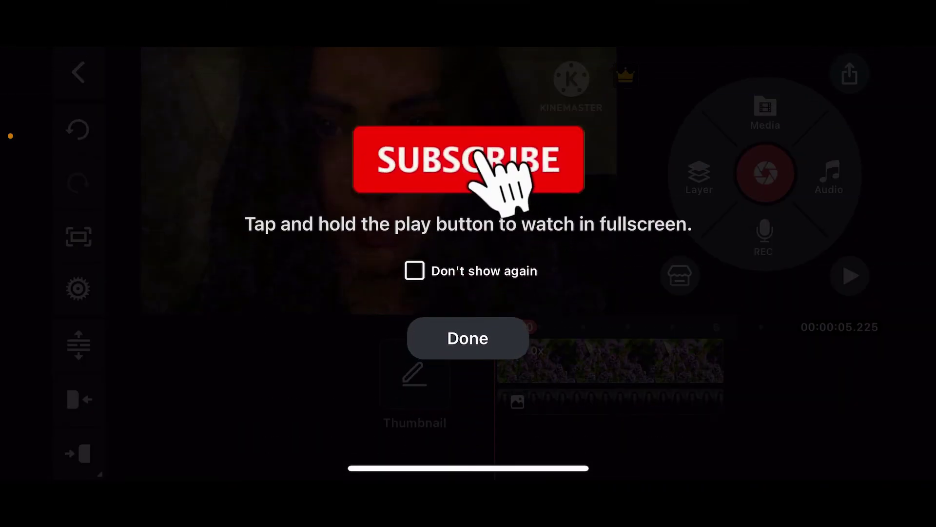
left_click(466, 365)
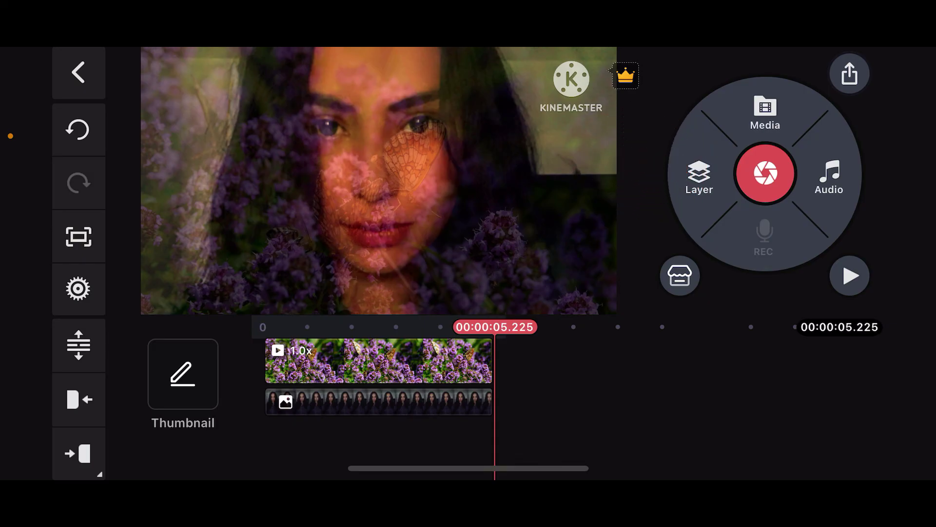
left_click_drag(877, 47, 878, 294)
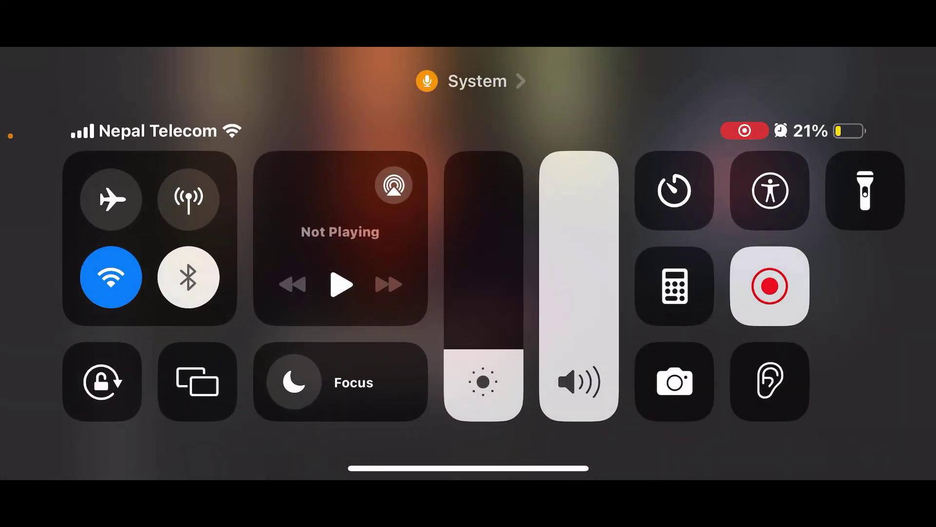